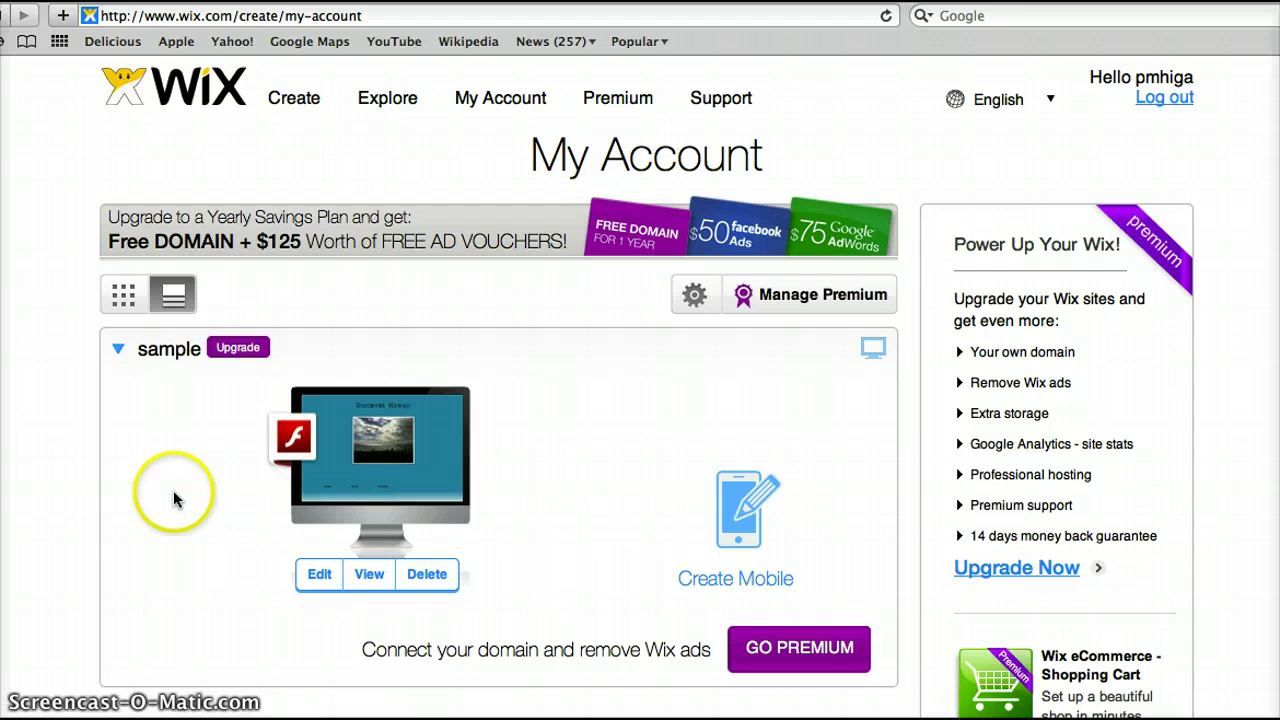
Open the Discover Hawaii sample site from My Account in the Wix editor.
left_click(319, 574)
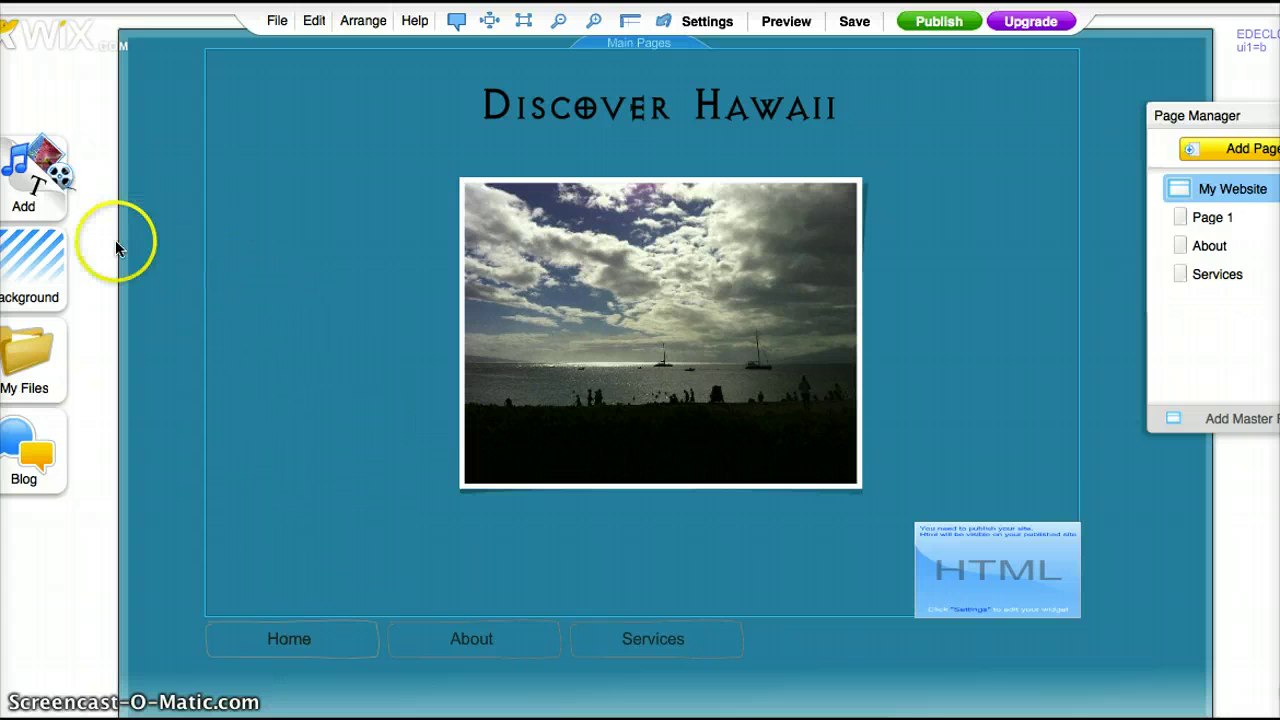
Add the StatCounter (HitCount) HTML widget, then follow its Settings 'here' link to StatCounter registration.
left_click(28, 196)
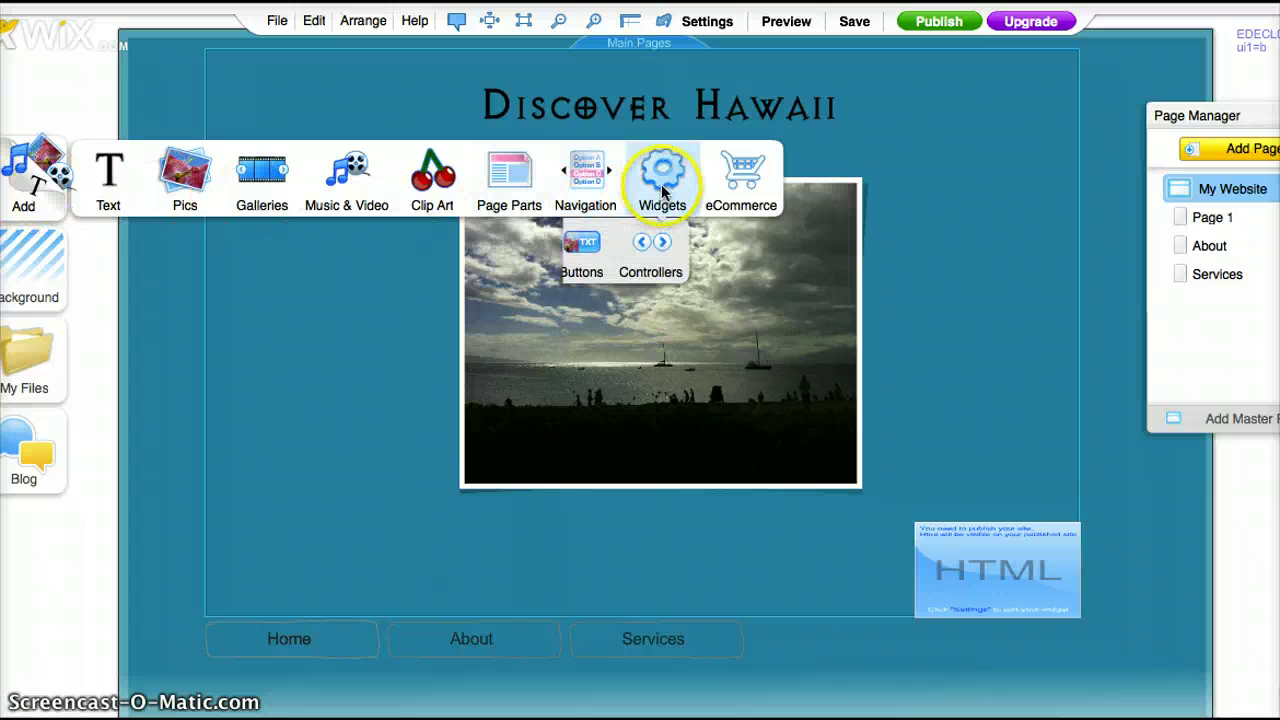
mouse_move(661, 184)
left_click(748, 257)
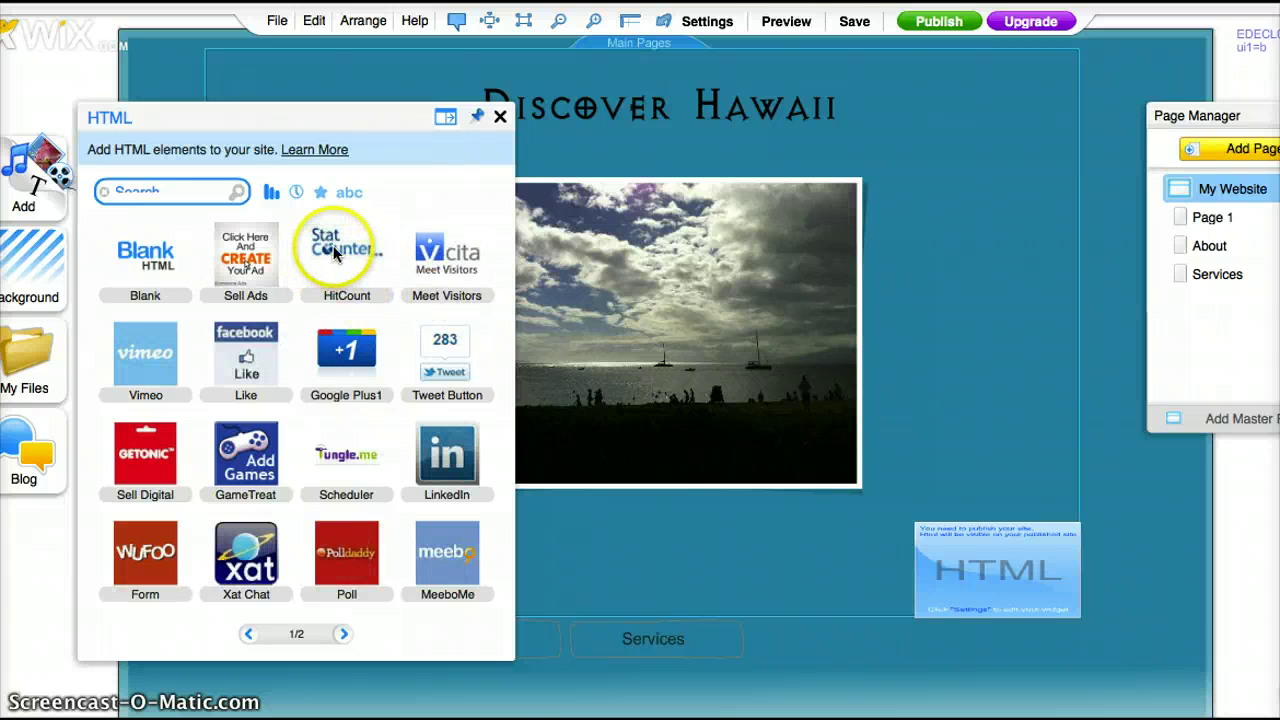
left_click(335, 252)
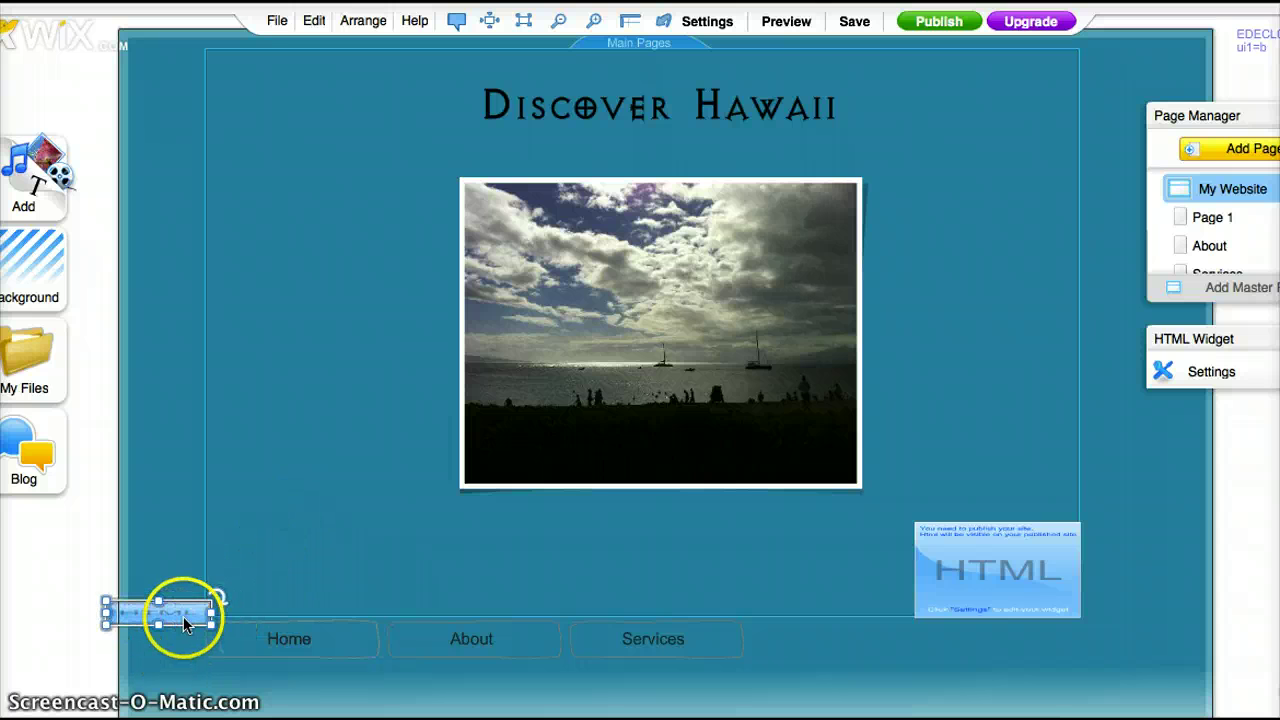
left_click(1196, 372)
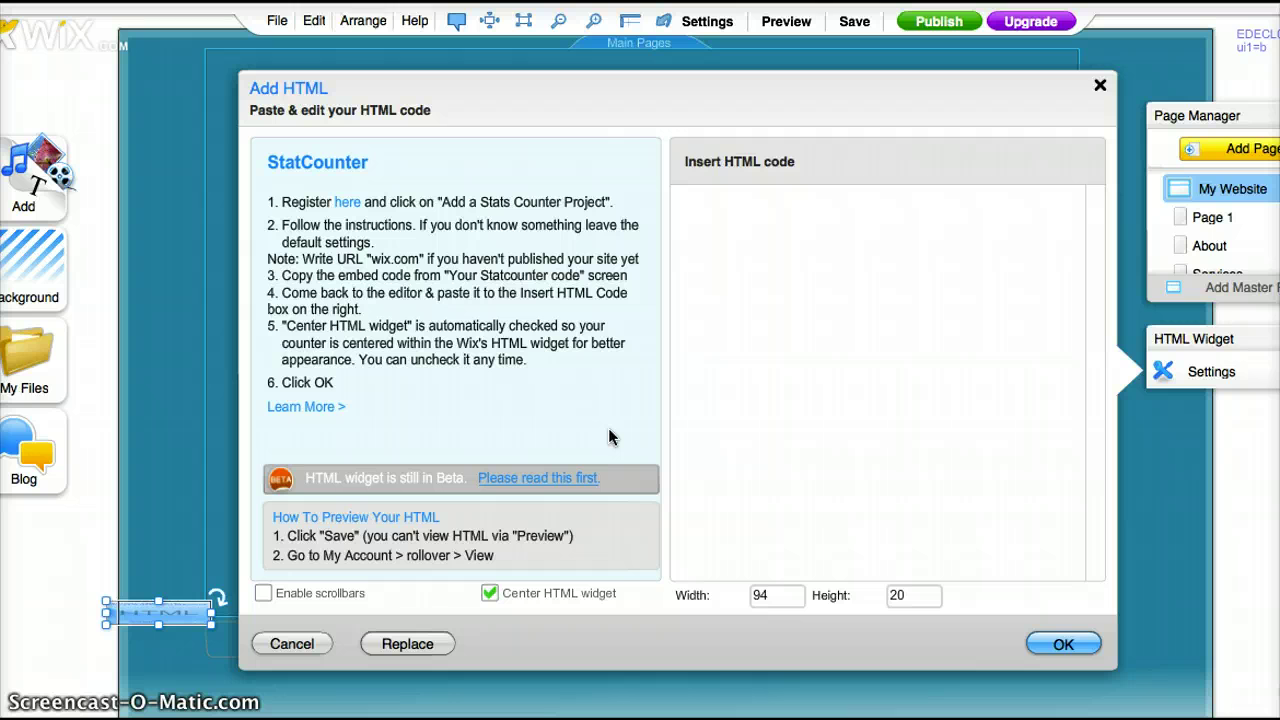
left_click(500, 408)
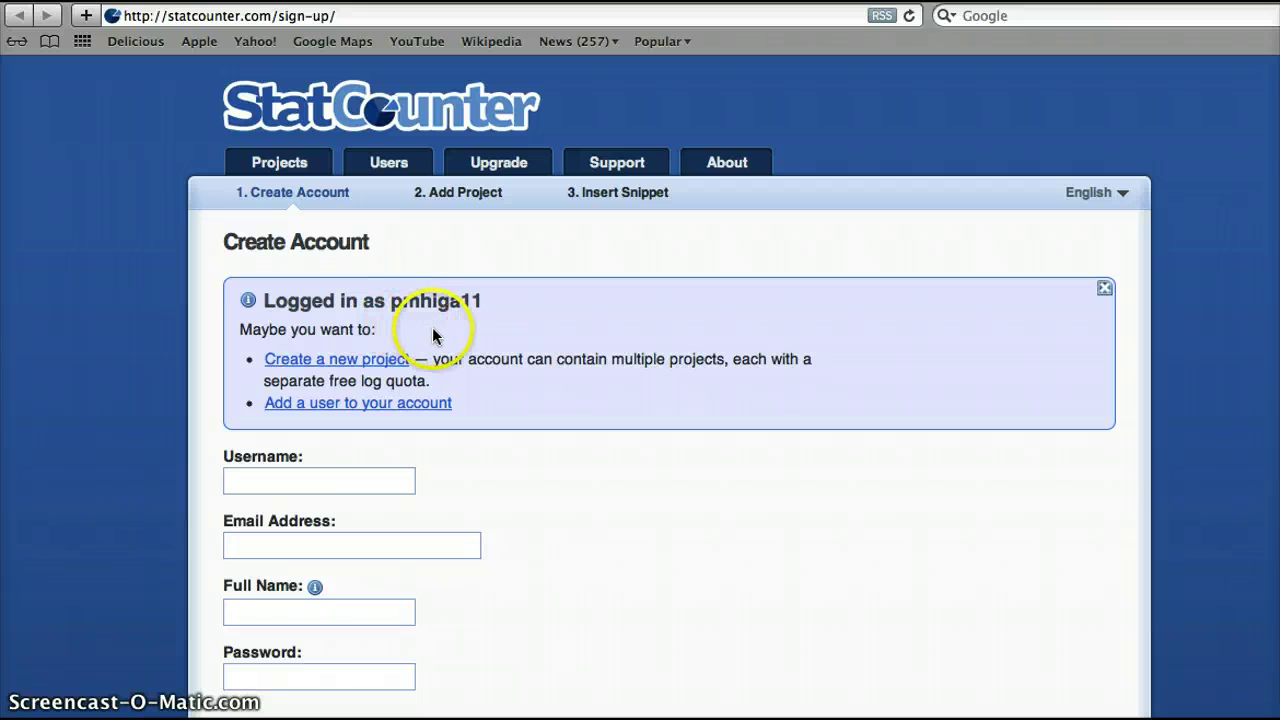
Start a new StatCounter project using the suggested Wix site address as its URL.
left_click(372, 366)
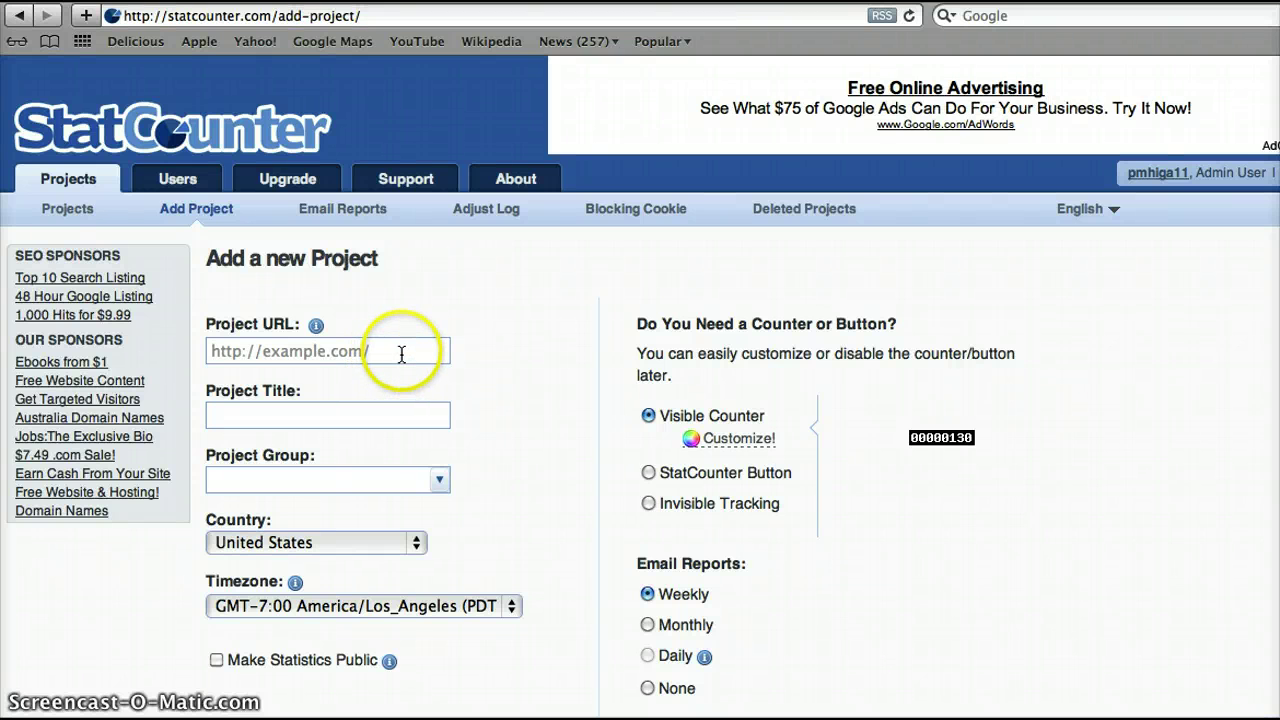
left_click(401, 354)
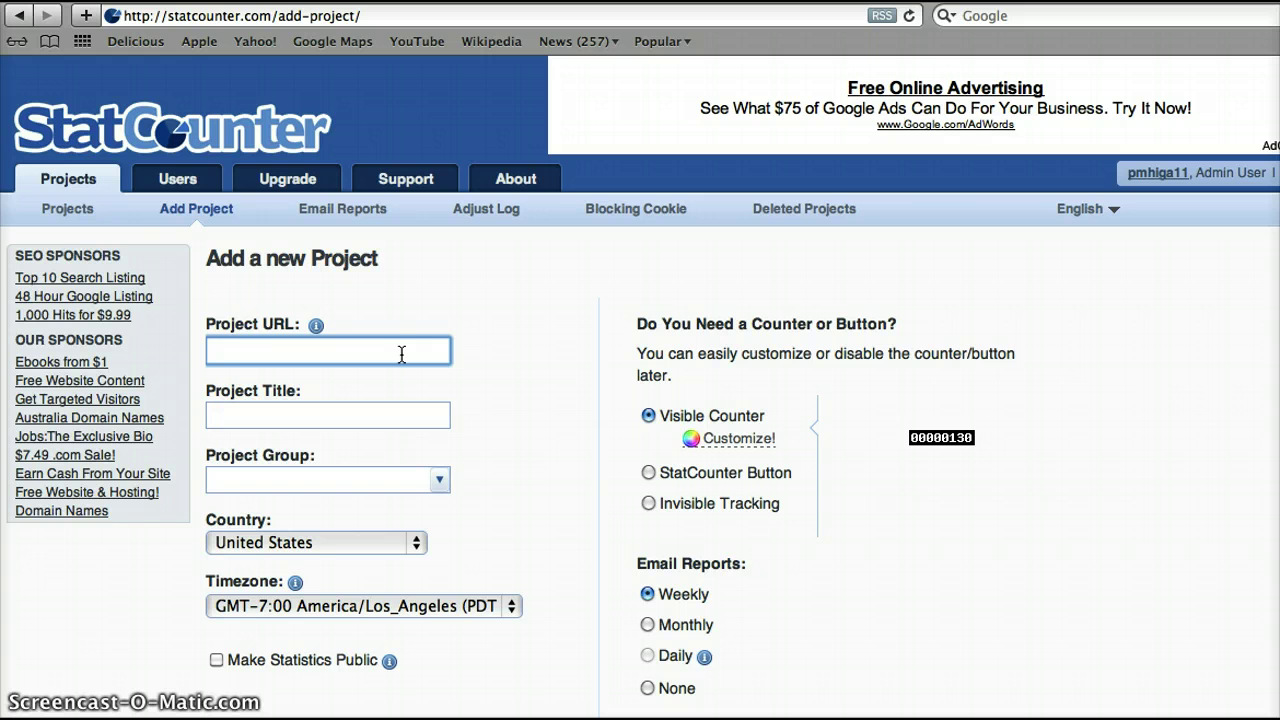
type("www.wix.com/pmhiga11/samp")
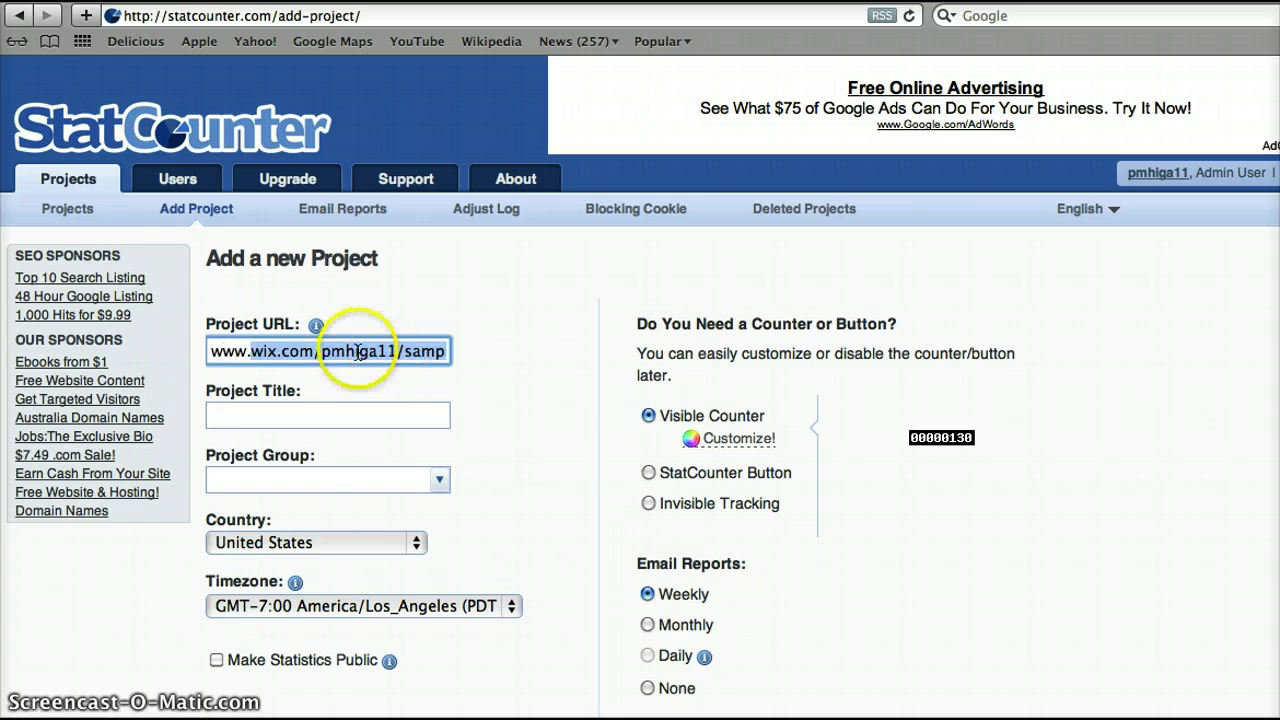
left_click(249, 362)
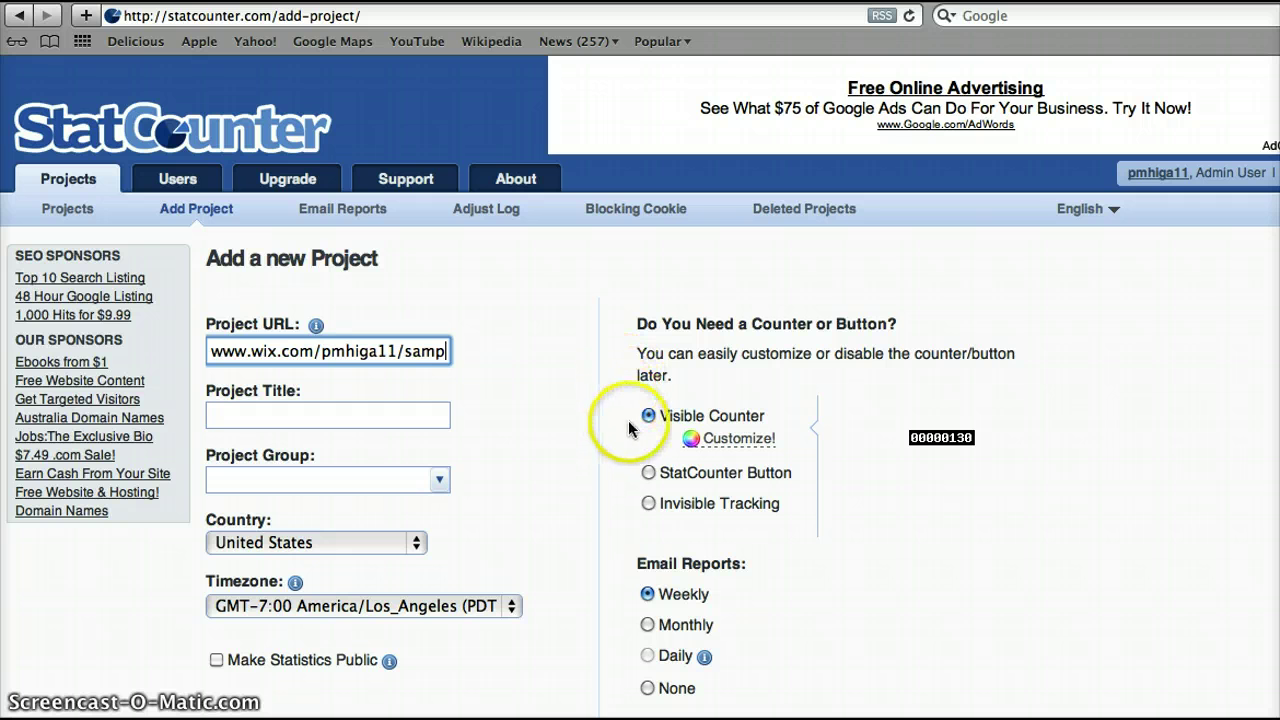
Choose the third StatCounter button design, title the project 'sample', and add it.
left_click(648, 473)
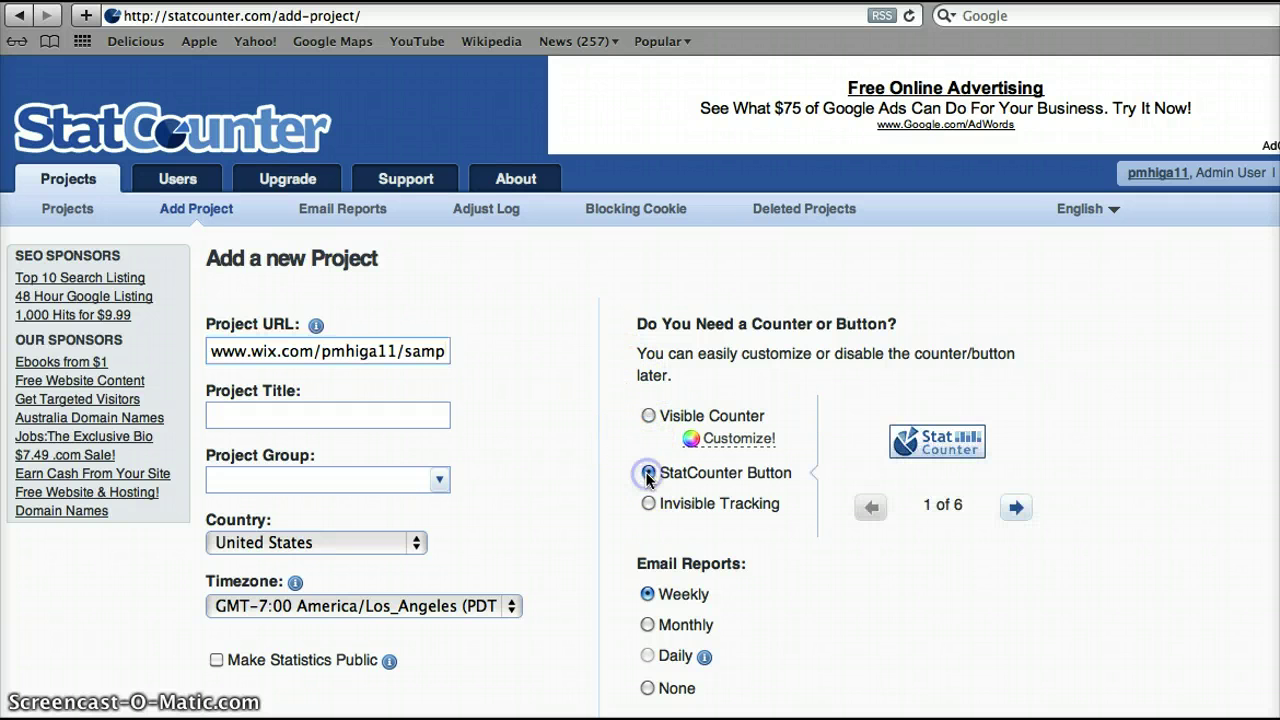
left_click(1018, 508)
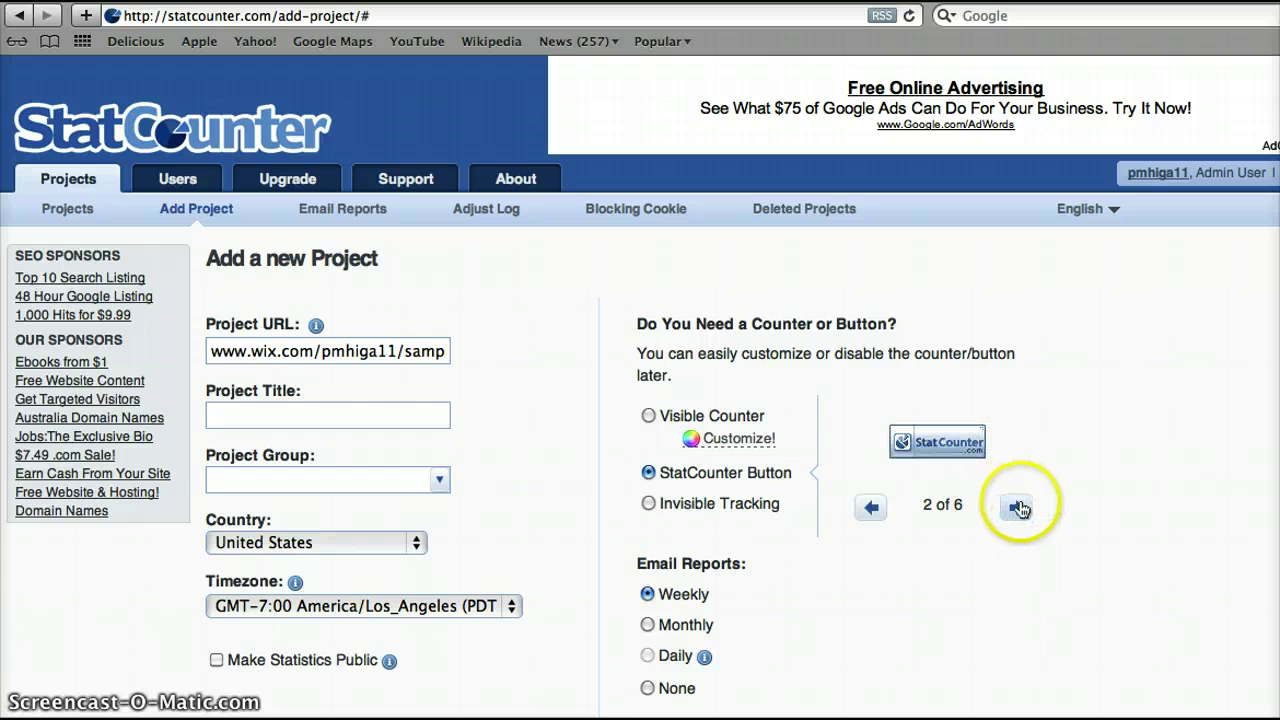
left_click(1018, 508)
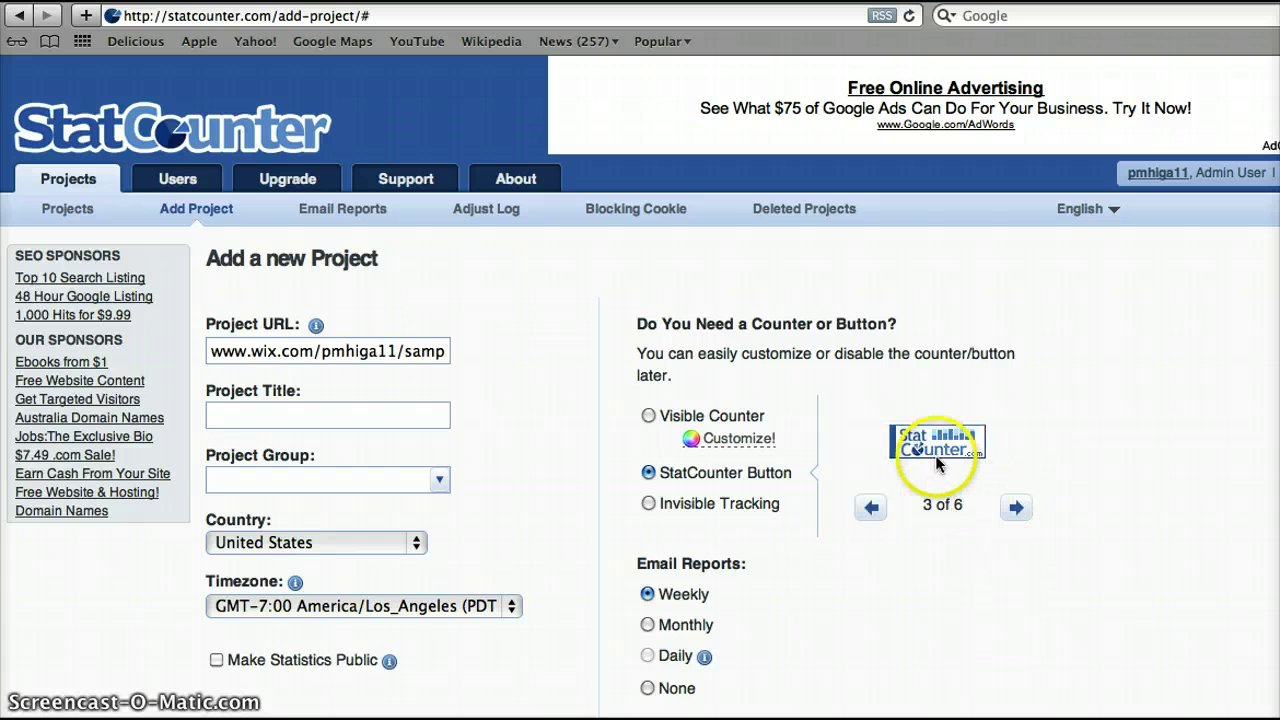
left_click(311, 419)
type("sample")
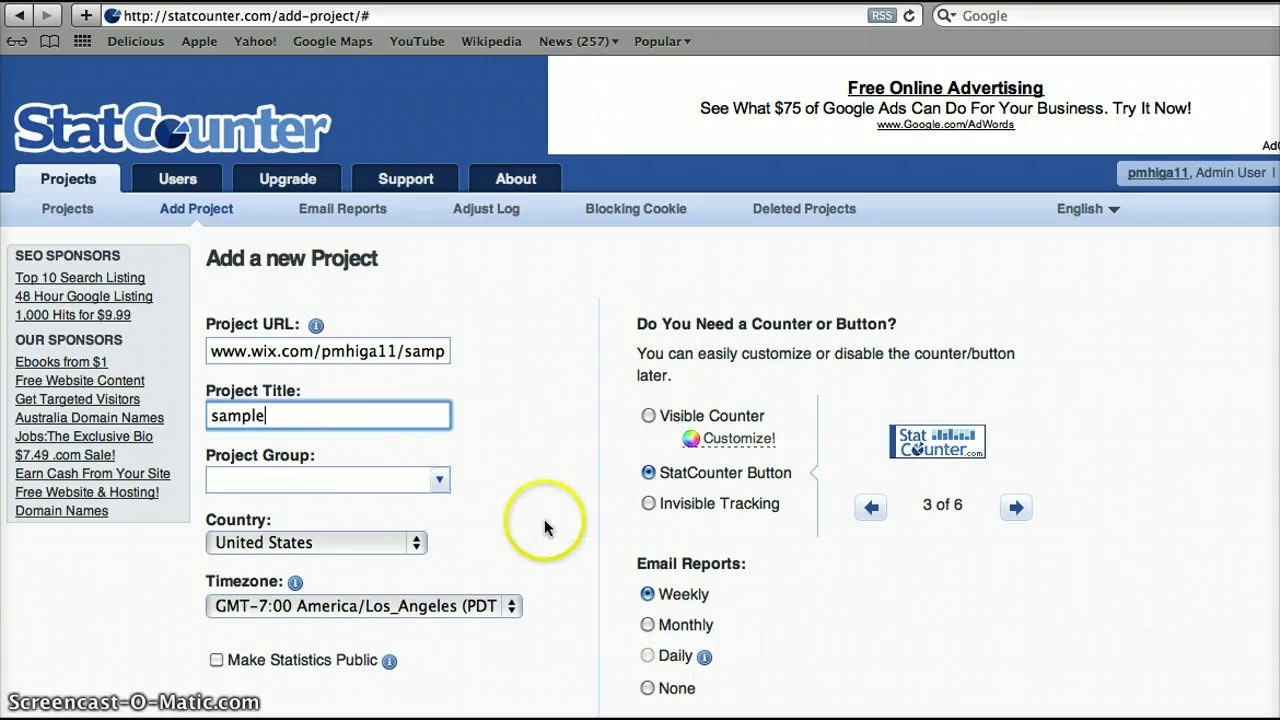
scroll(520, 521, "down", 5)
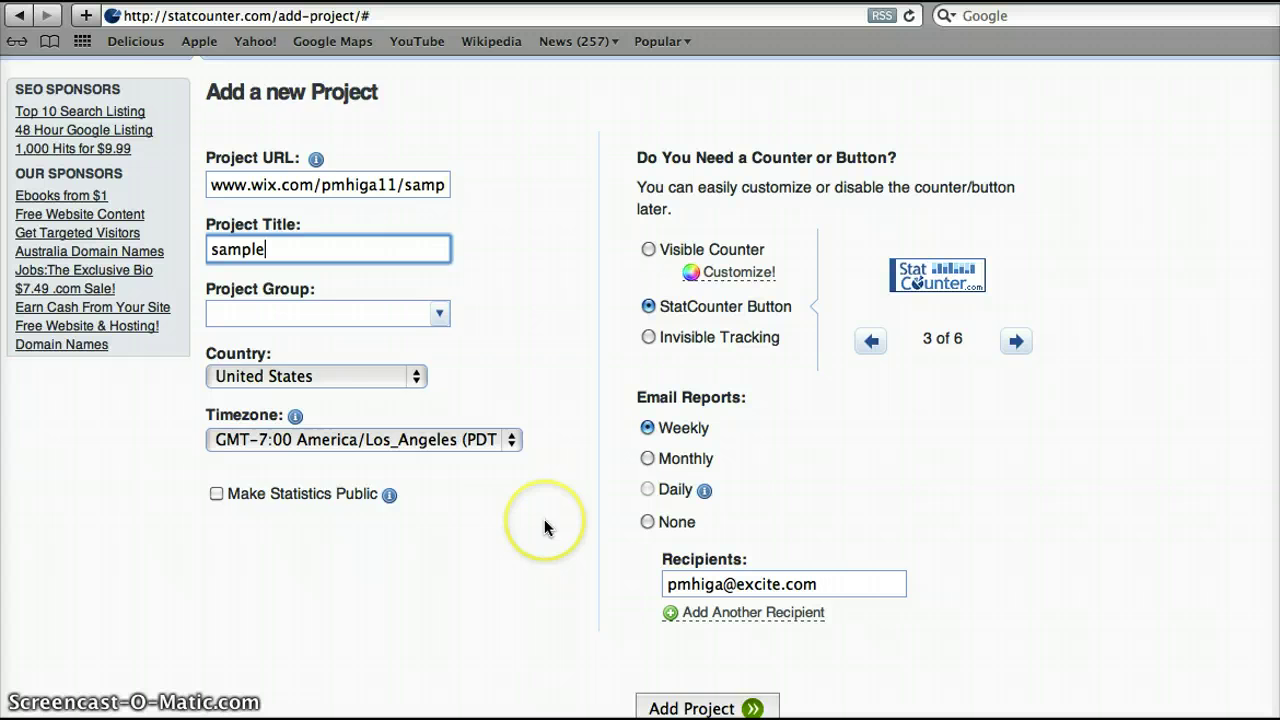
left_click(705, 641)
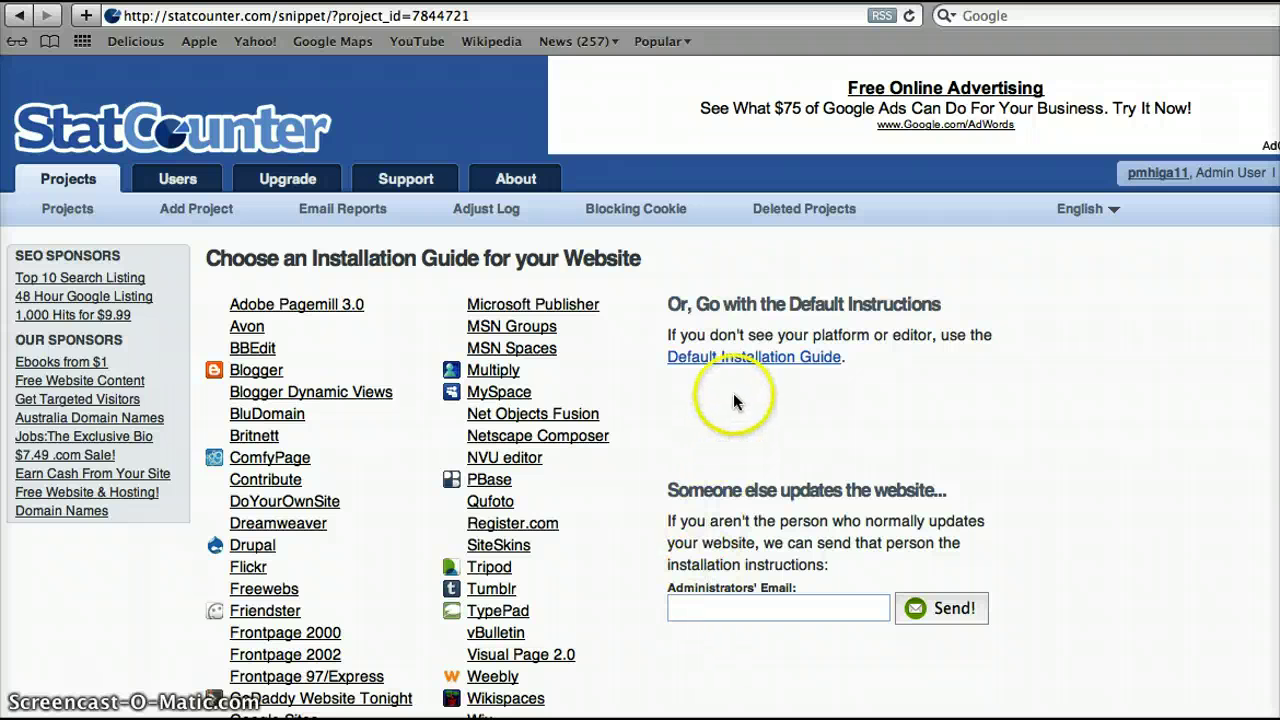
Copy all of the Standard tracking code from the Default Installation Guide.
left_click(745, 360)
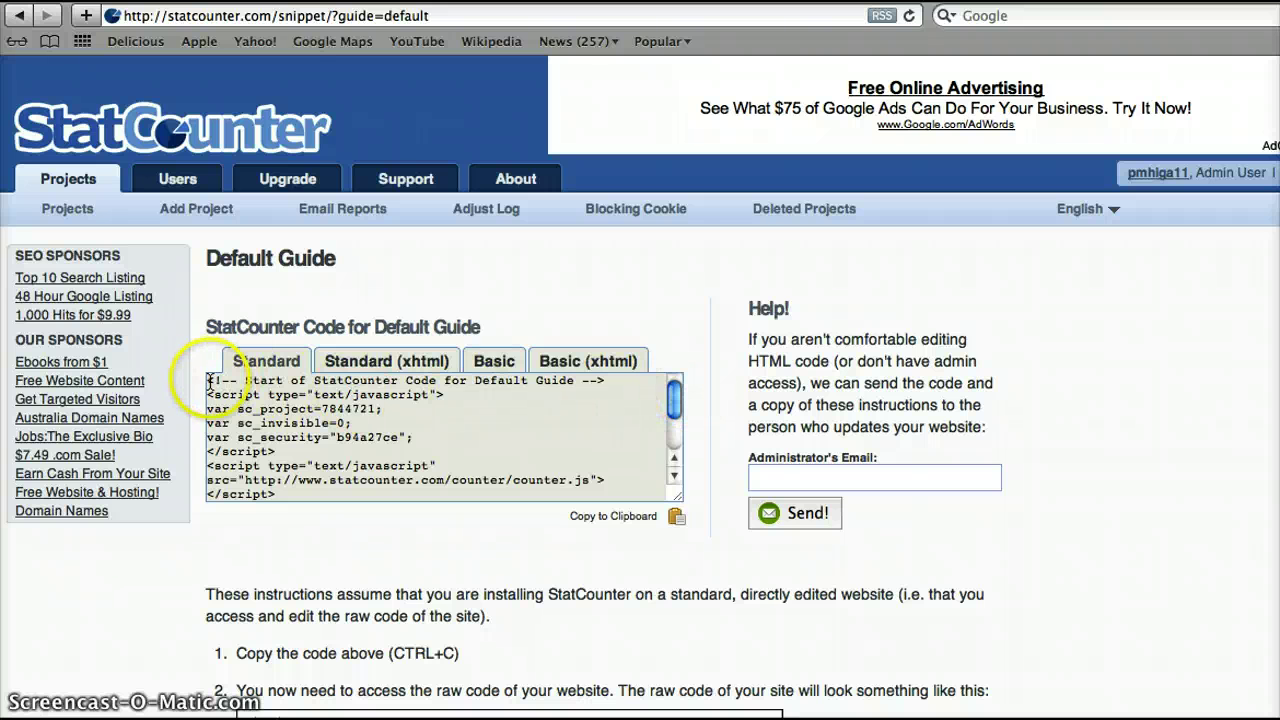
left_click(265, 414)
key("super+a")
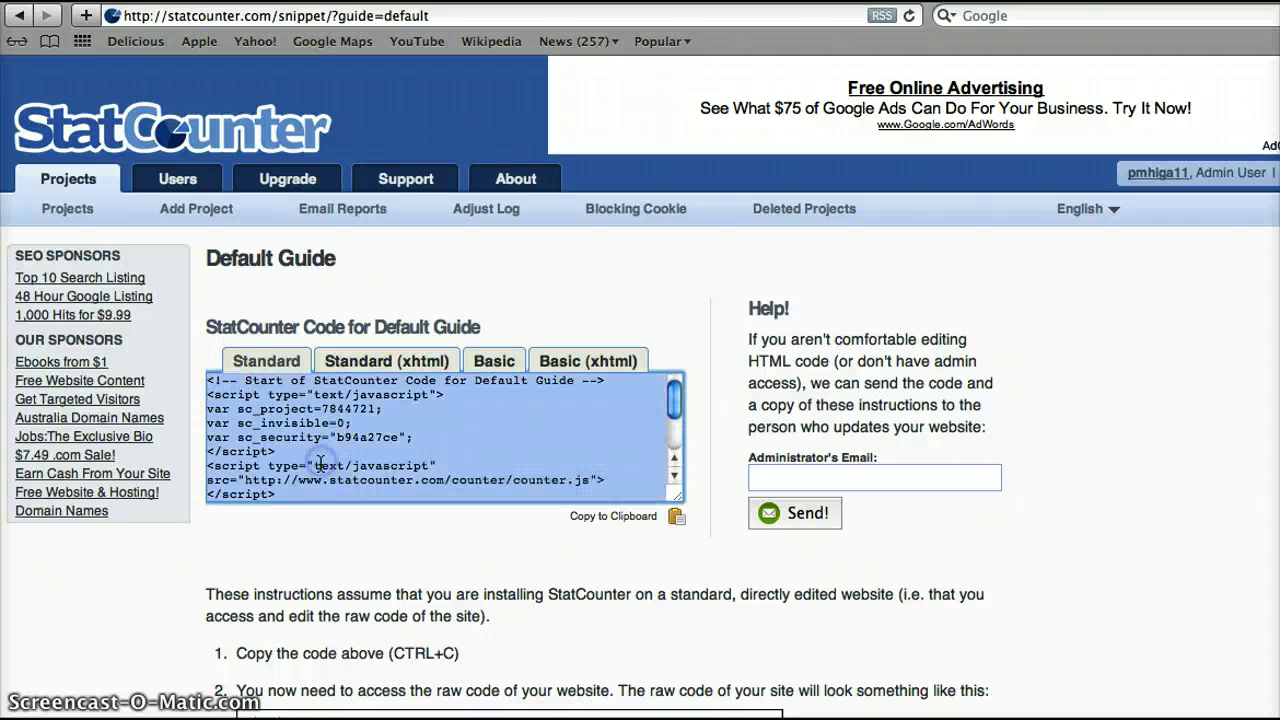
scroll(405, 458, "down", 5)
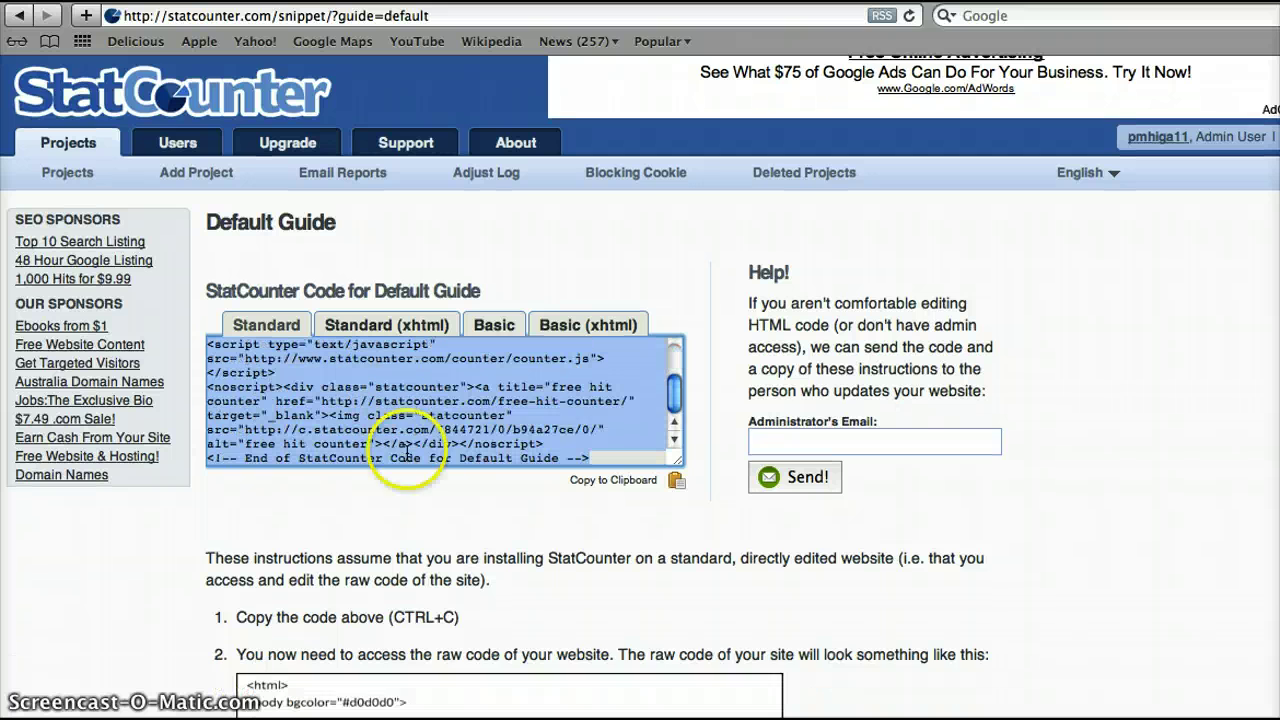
right_click(412, 408)
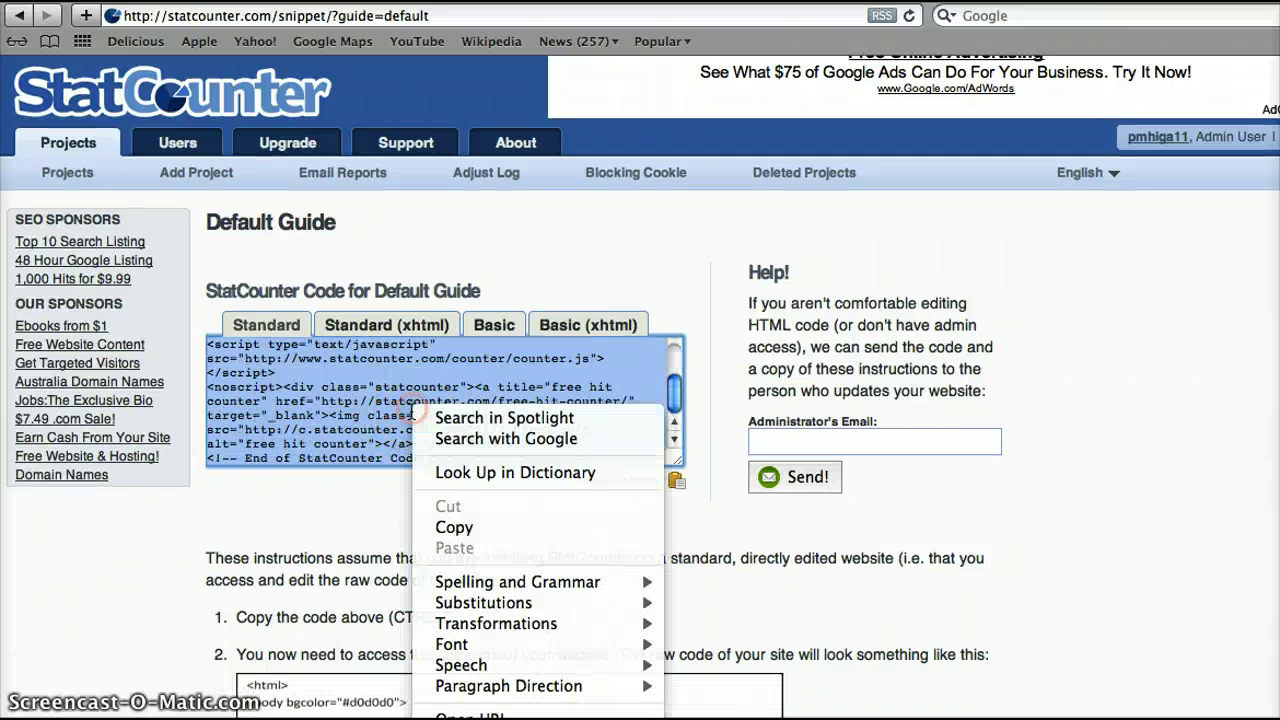
left_click(456, 527)
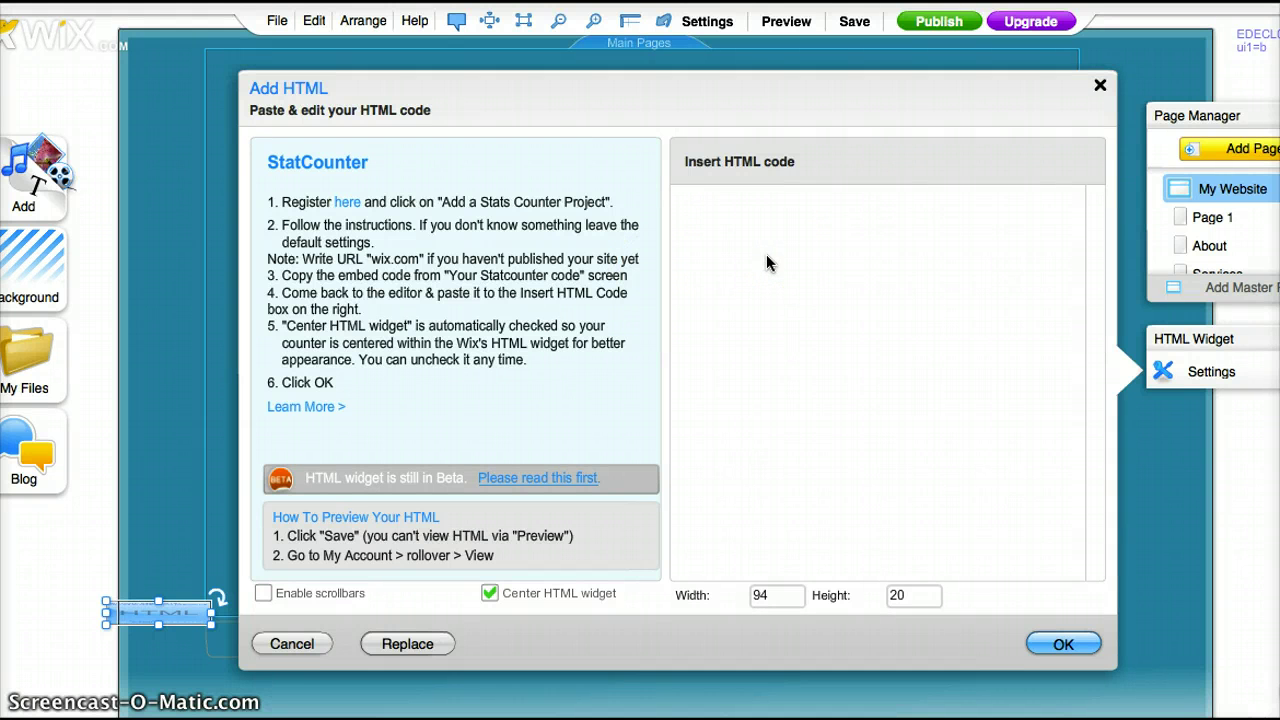
Paste the StatCounter tracking code into the widget's HTML code box and confirm with OK.
left_click(765, 235)
right_click(764, 228)
left_click(801, 284)
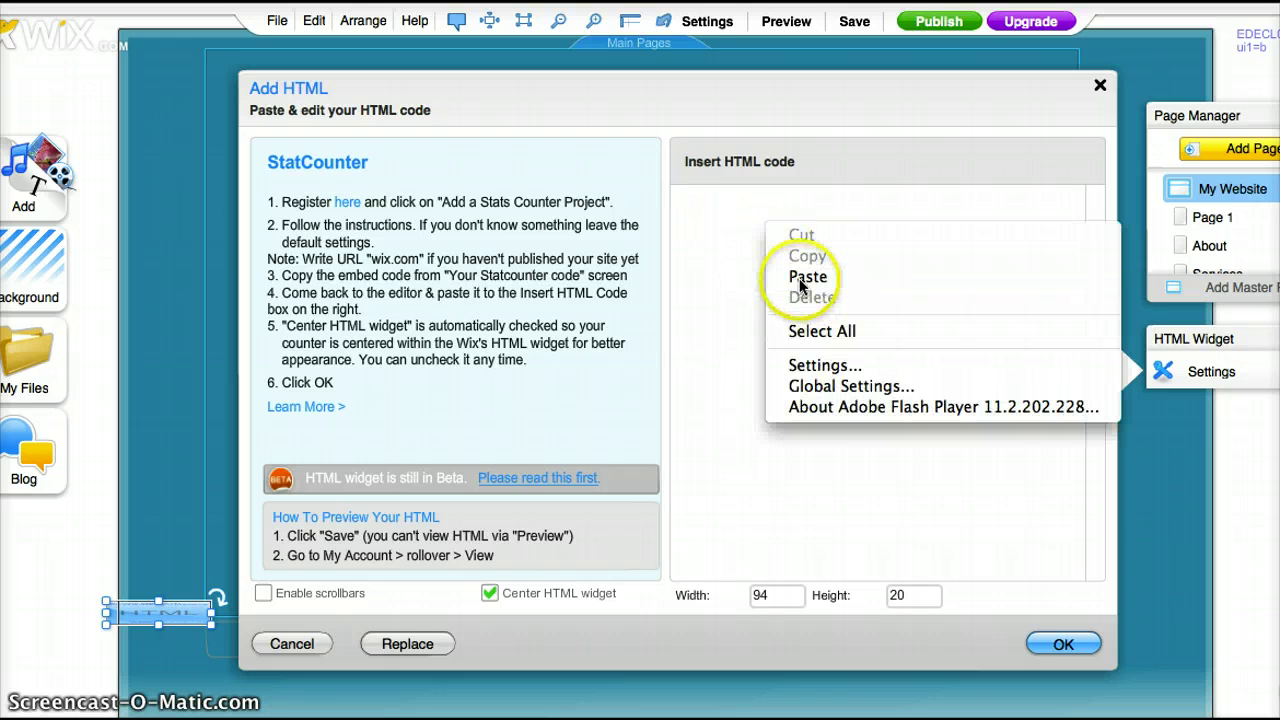
left_click(1062, 643)
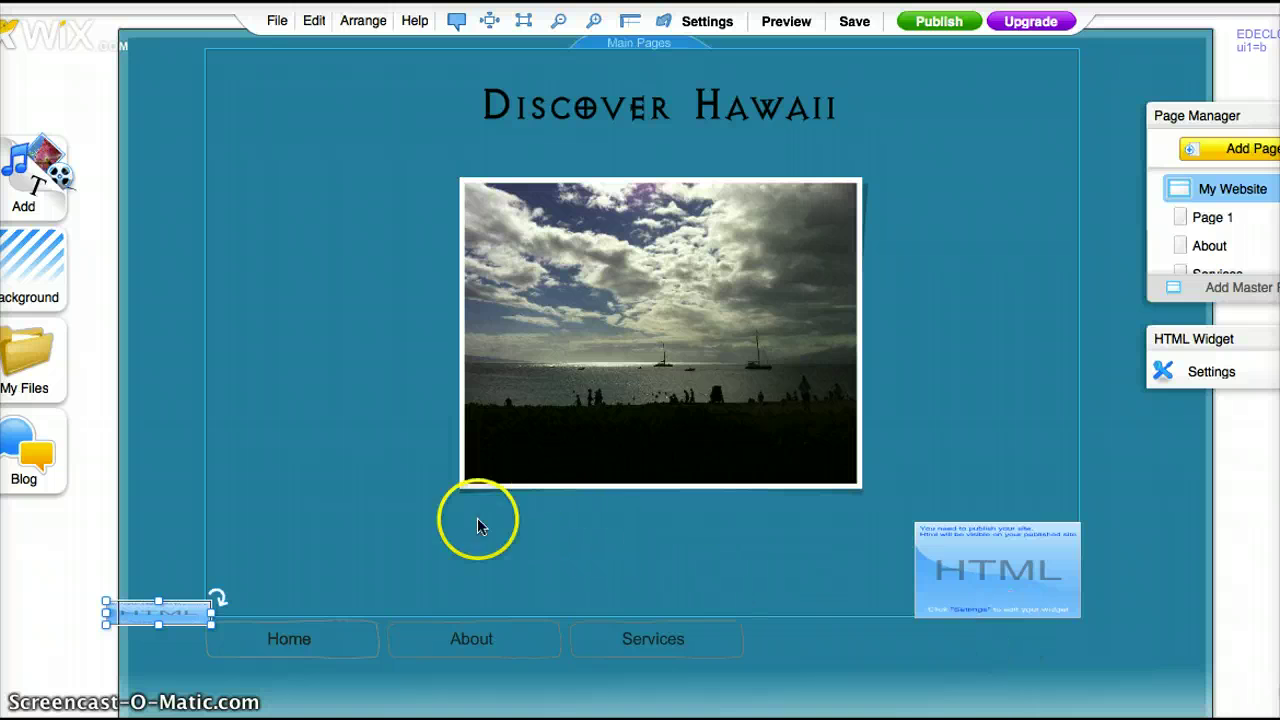
Save the Wix site and bring up the publish confirmation.
left_click(855, 22)
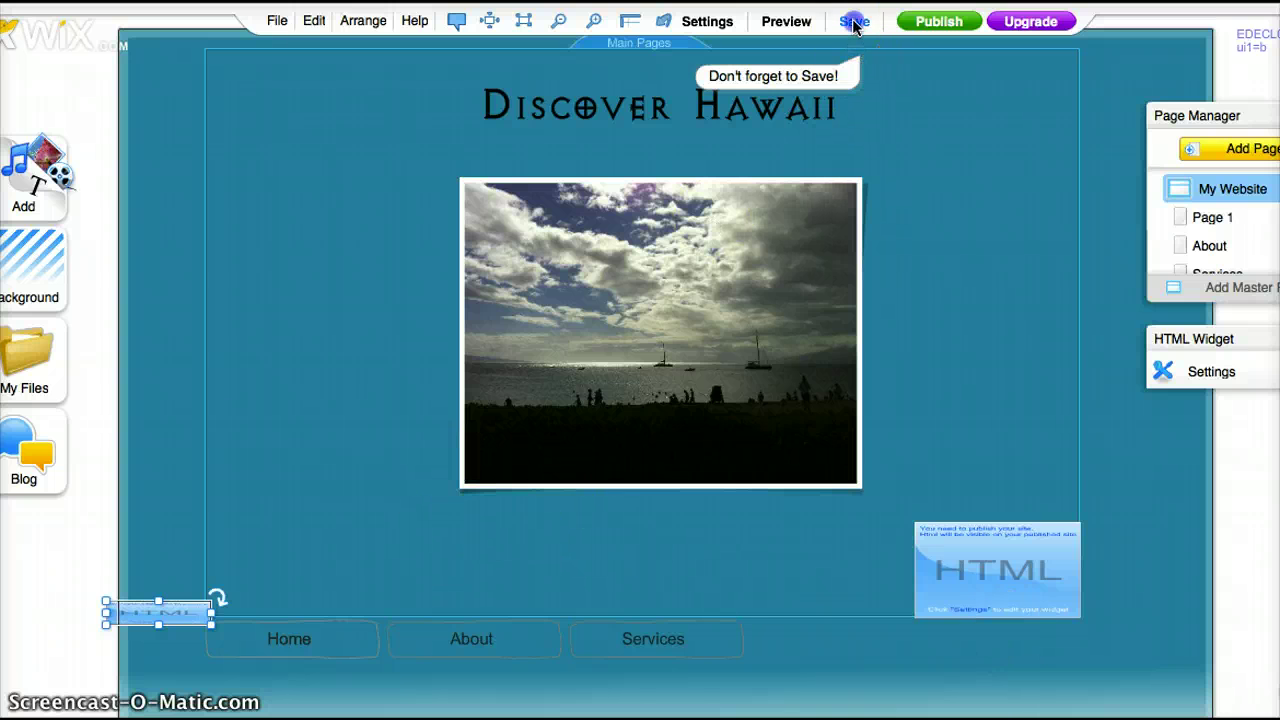
left_click(928, 26)
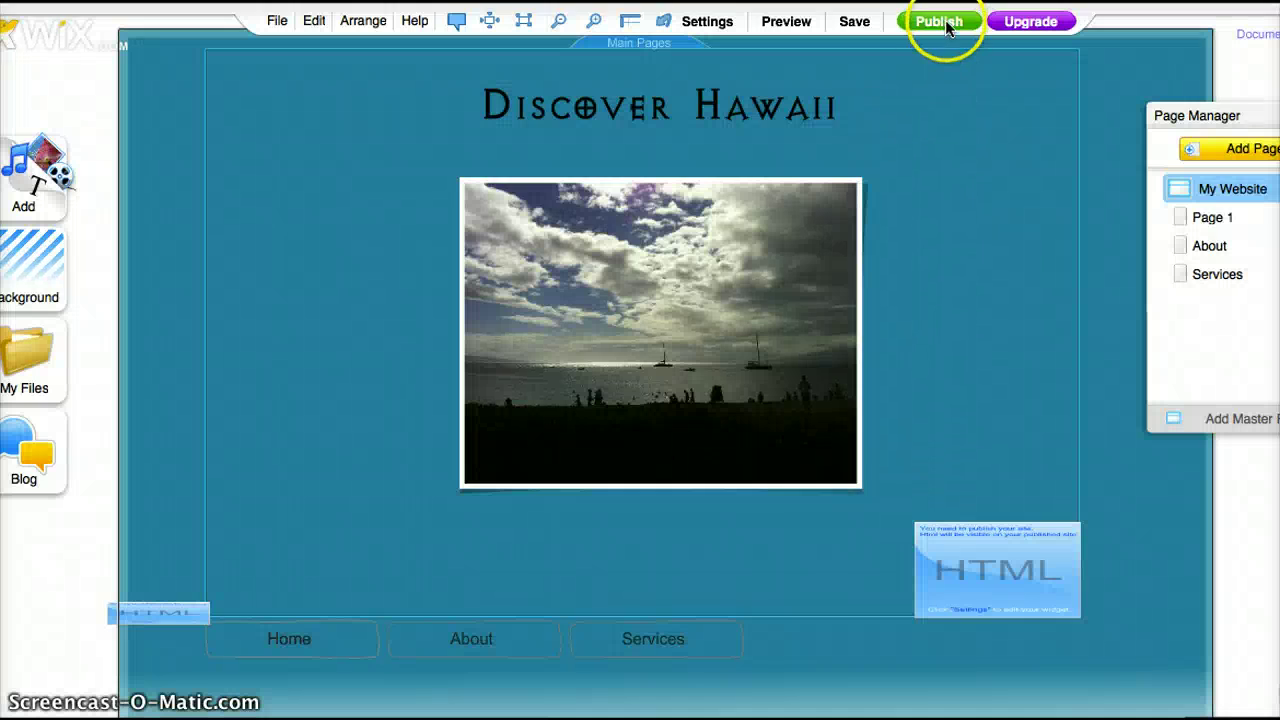
left_click(945, 24)
Confirm Publish in the 'You are about to publish' dialog.
left_click(876, 546)
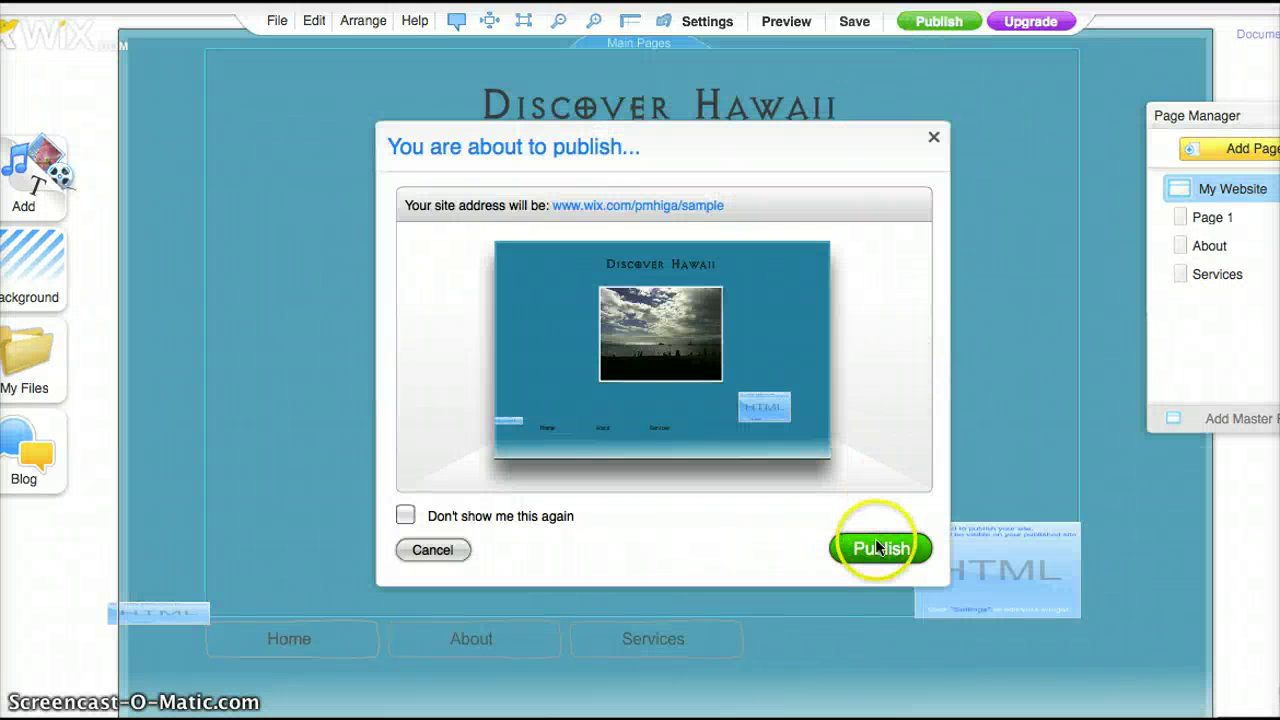